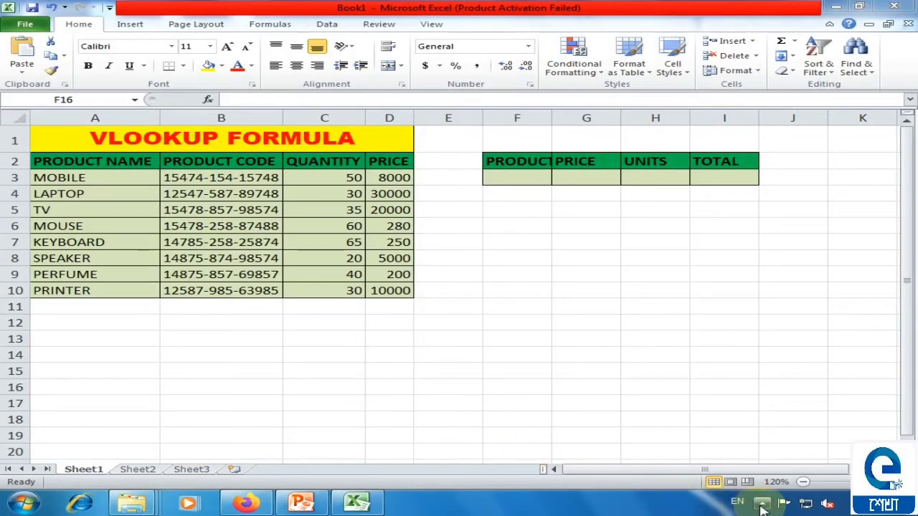
- Dismiss the popup and phone AutoPlay prompt, then widen column F to show PRODUCT NAME
{"action": "left_click", "coordinate": [762, 503]}
{"action": "left_click", "coordinate": [762, 503]}
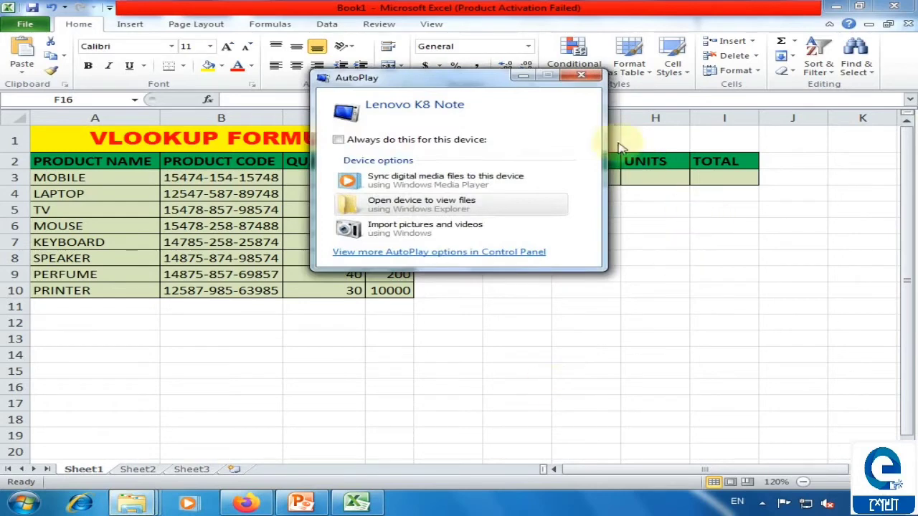
{"action": "left_click", "coordinate": [533, 77]}
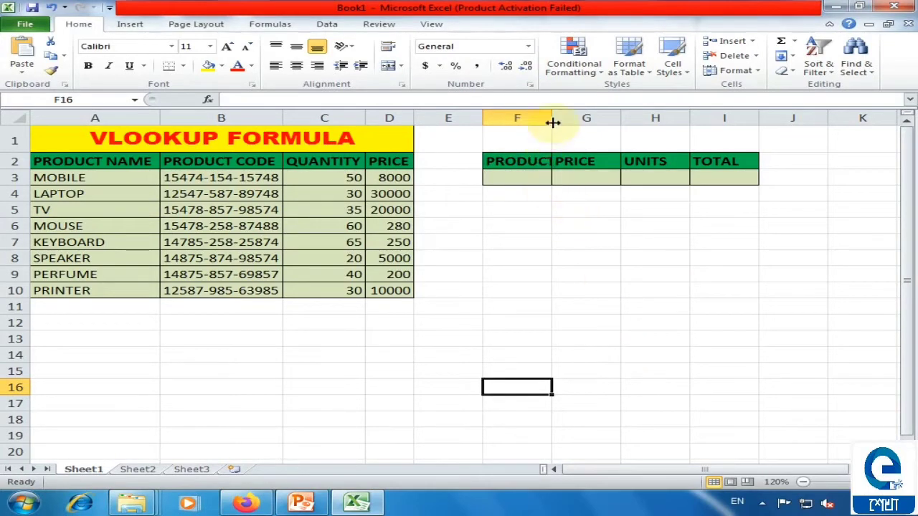
{"action": "left_click_drag", "start_coordinate": [552, 121], "coordinate": [583, 122]}
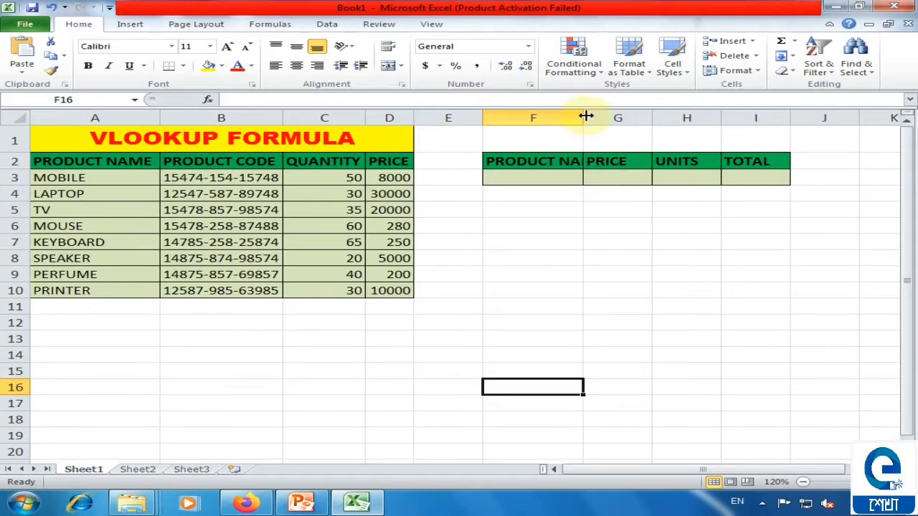
{"action": "left_click_drag", "start_coordinate": [586, 115], "coordinate": [612, 115]}
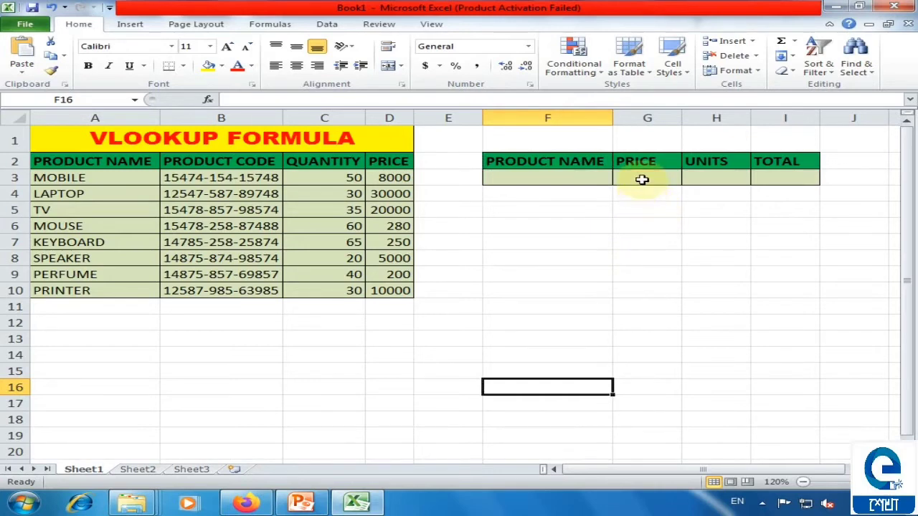
- Enter TV as the product name in F3
{"action": "left_click", "coordinate": [550, 178]}
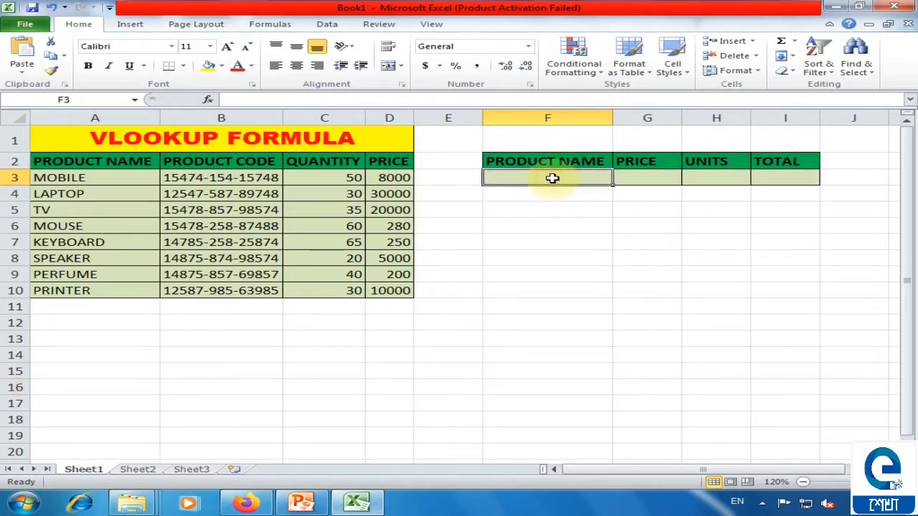
{"action": "type", "text": "T"}
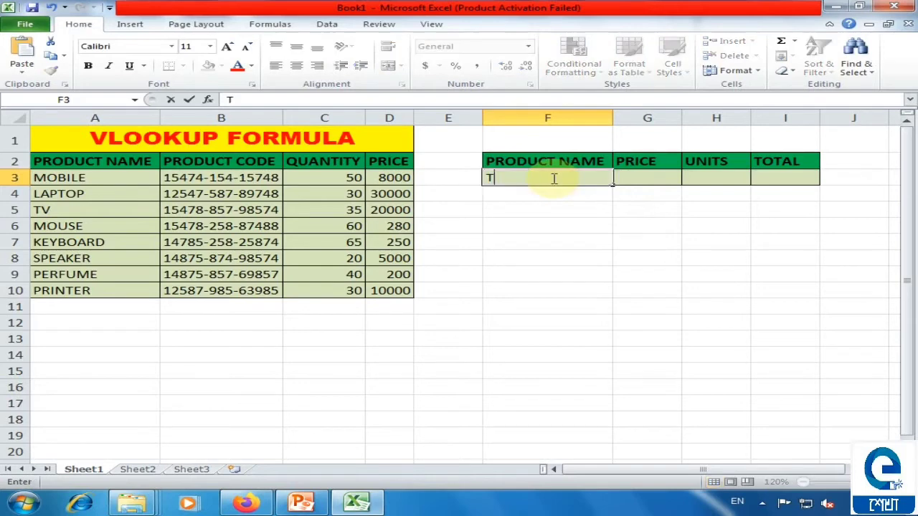
{"action": "type", "text": "V"}
{"action": "left_click", "coordinate": [627, 178]}
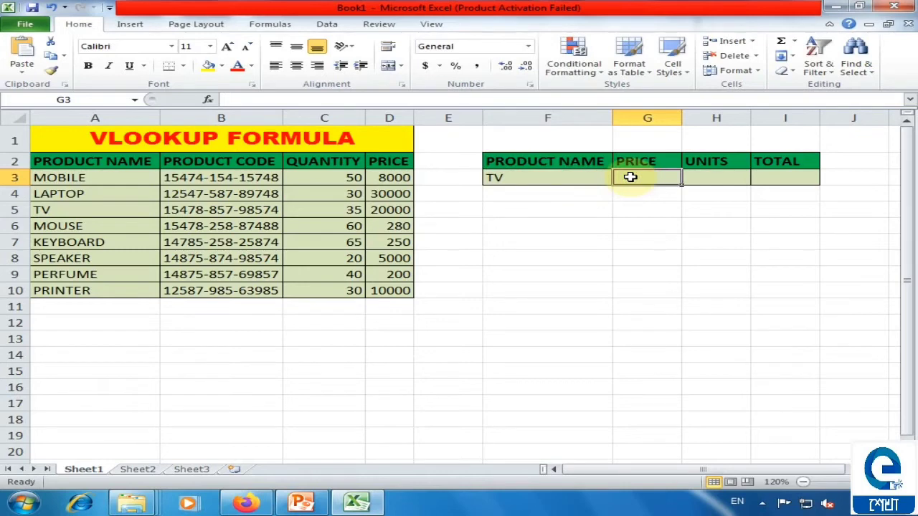
- Start =VLOOKUP(F3, in G3 using F3 as the lookup value
{"action": "type", "text": "=V"}
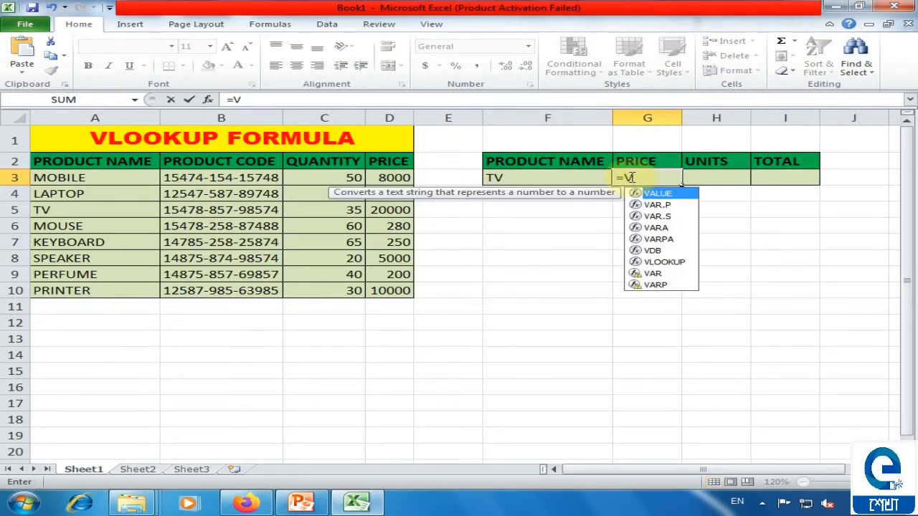
{"action": "type", "text": "LO"}
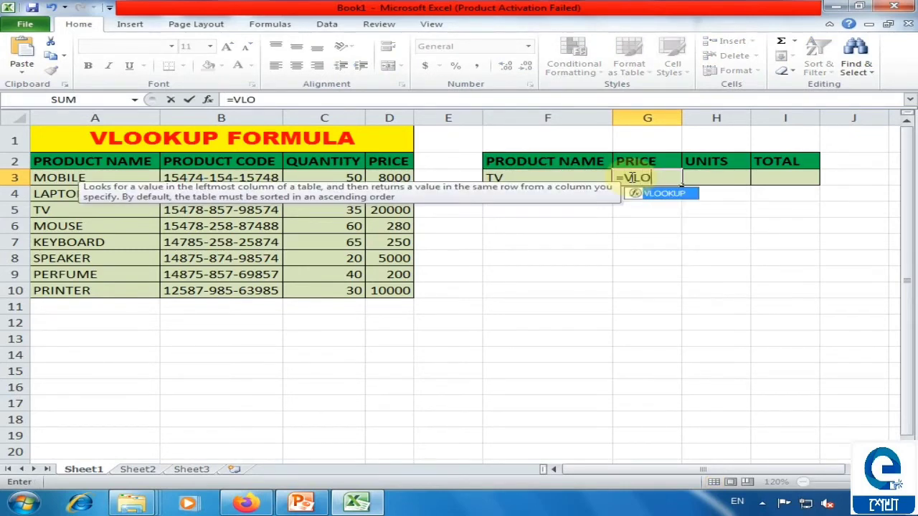
{"action": "double_click", "coordinate": [658, 197]}
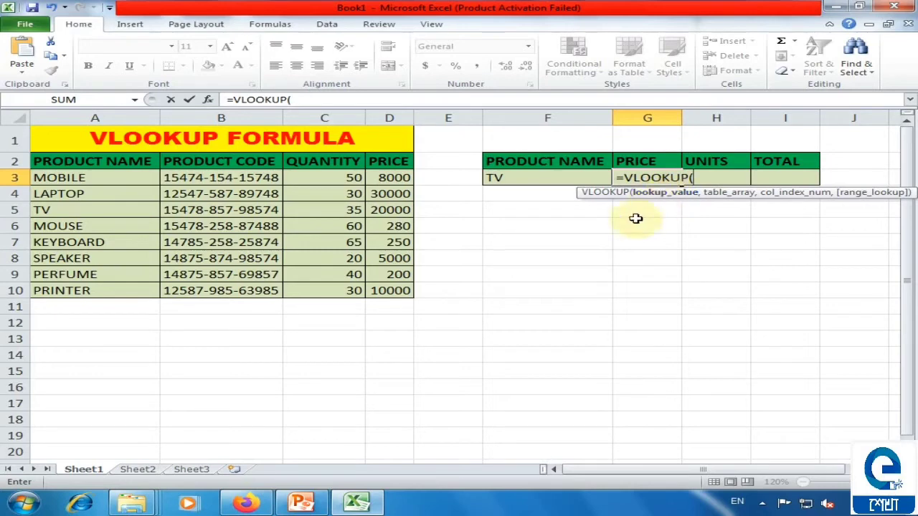
{"action": "left_click", "coordinate": [545, 179]}
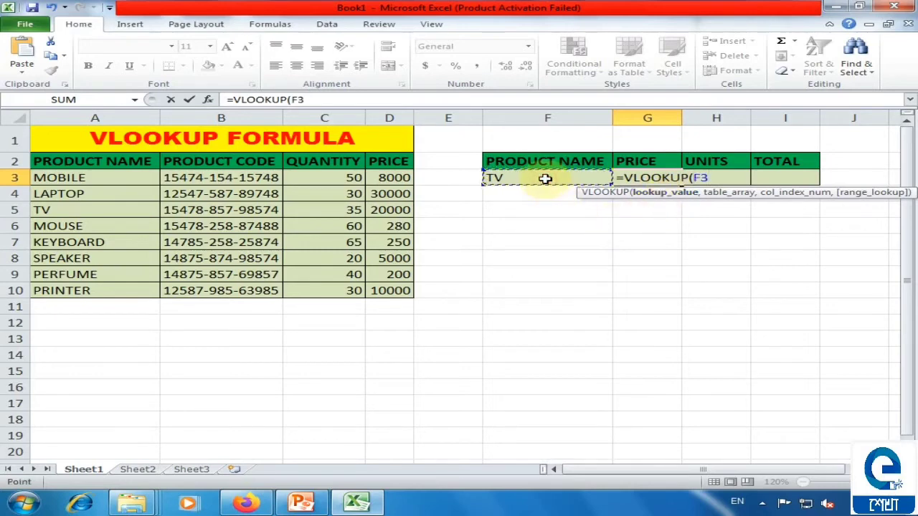
{"action": "type", "text": ","}
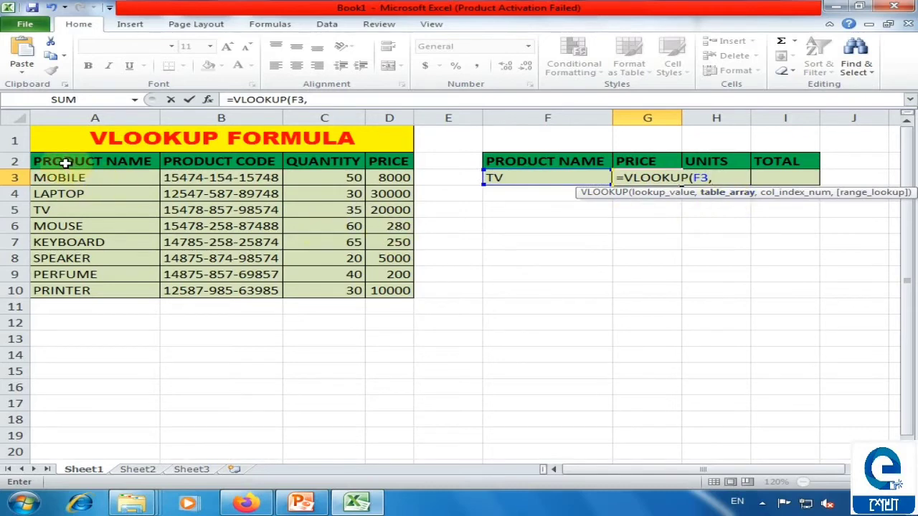
- Complete G3 as =VLOOKUP(F3,A2:D10,4,0) so it returns TV's price 20000
{"action": "left_click_drag", "start_coordinate": [65, 161], "coordinate": [376, 291]}
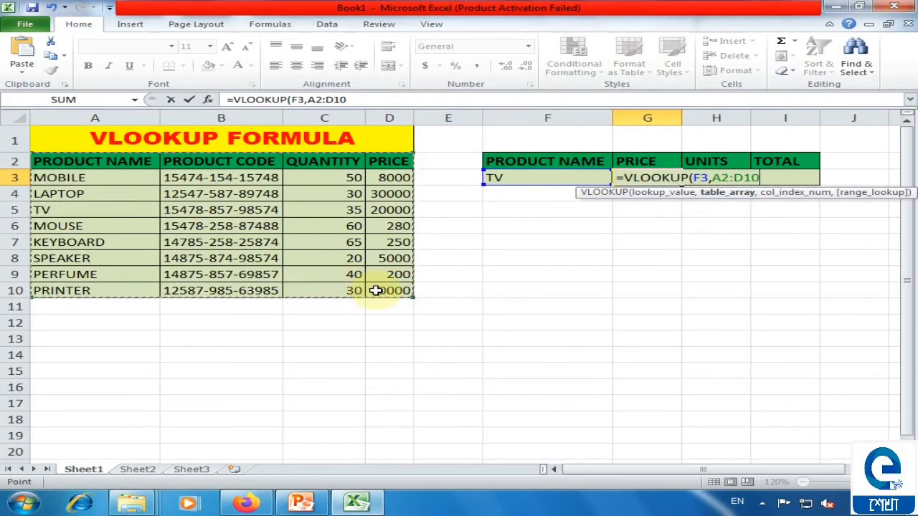
{"action": "type", "text": ","}
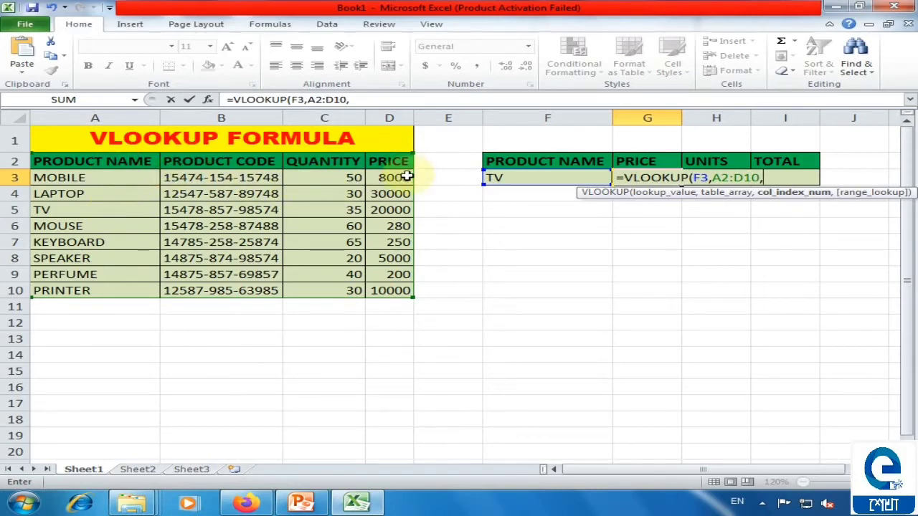
{"action": "type", "text": "4"}
{"action": "type", "text": ","}
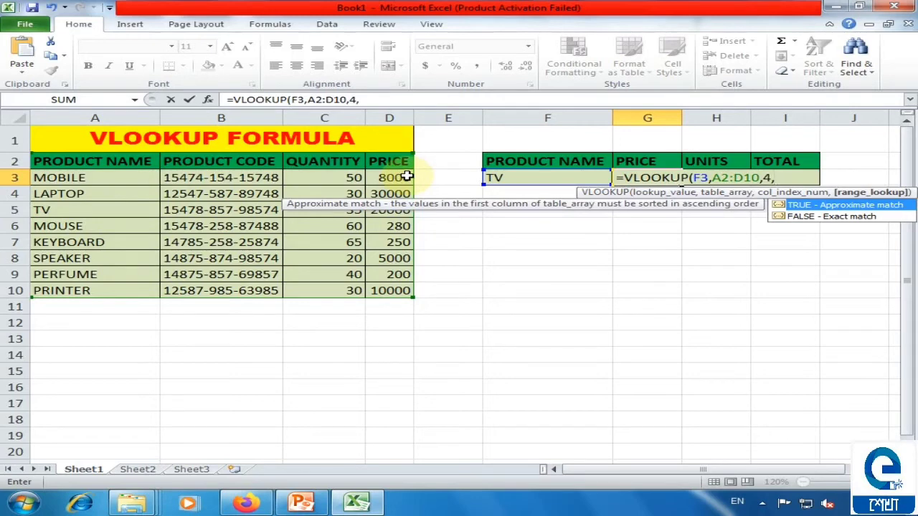
{"action": "type", "text": "0"}
{"action": "type", "text": ")"}
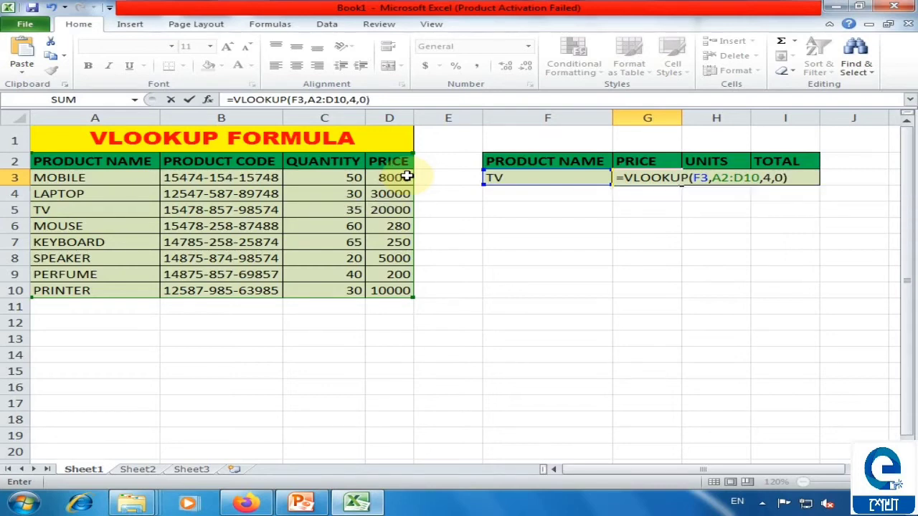
{"action": "key", "text": "Return"}
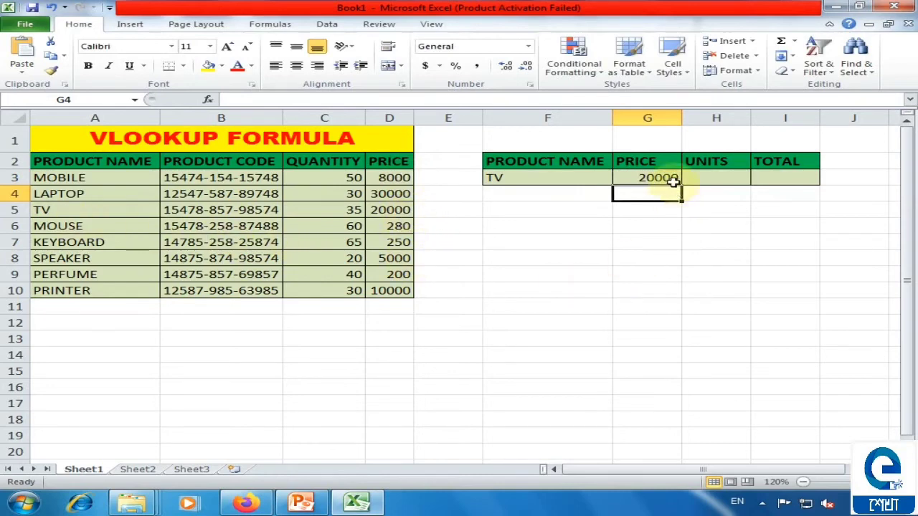
- Change the product name in F3 to MOUSE, giving price 280
{"action": "left_click", "coordinate": [526, 178]}
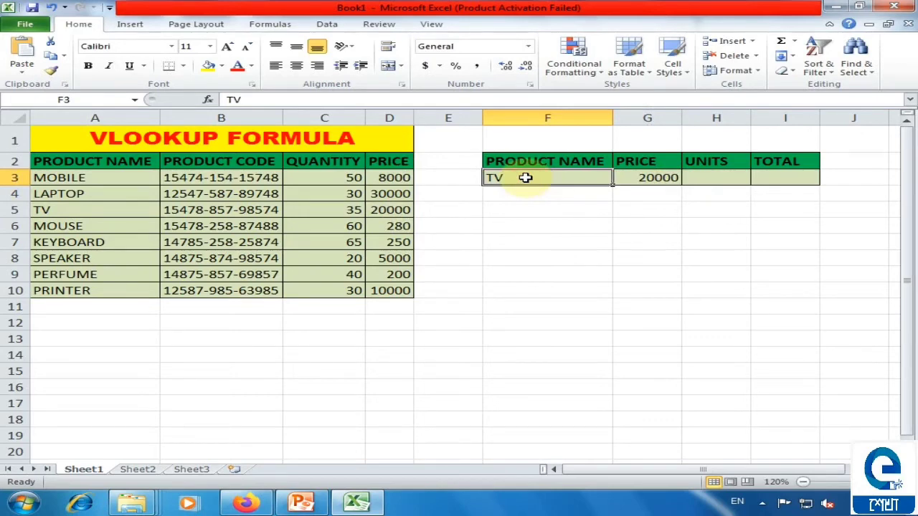
{"action": "type", "text": "MOUSE"}
{"action": "key", "text": "Return"}
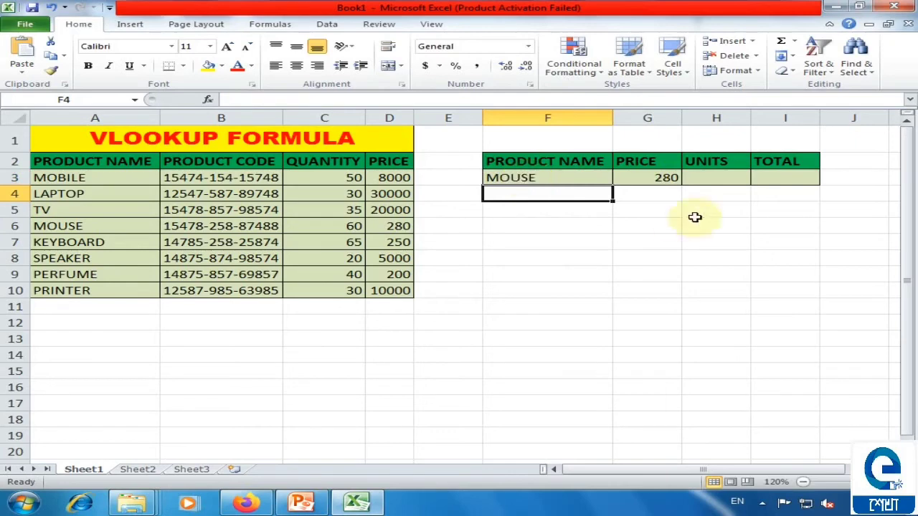
- Enter 5 as the units in H3
{"action": "double_click", "coordinate": [722, 185]}
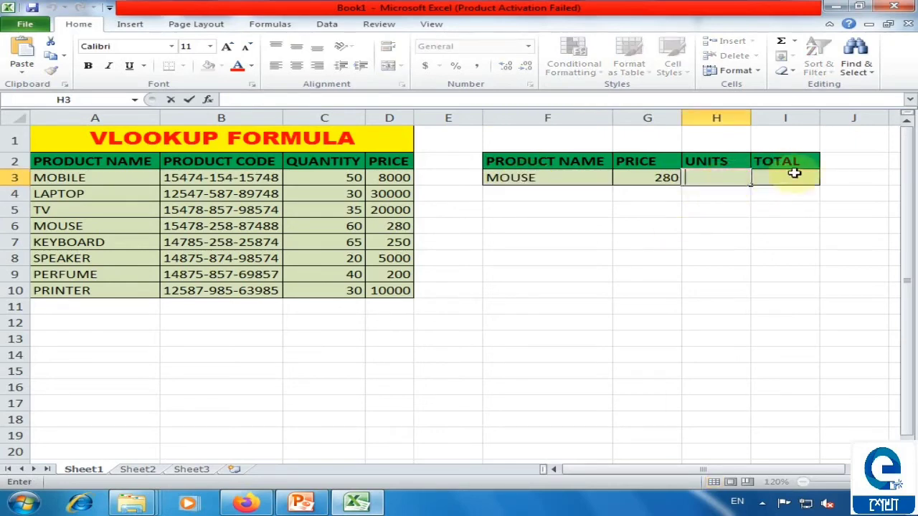
{"action": "left_click", "coordinate": [792, 174]}
{"action": "left_click", "coordinate": [715, 177]}
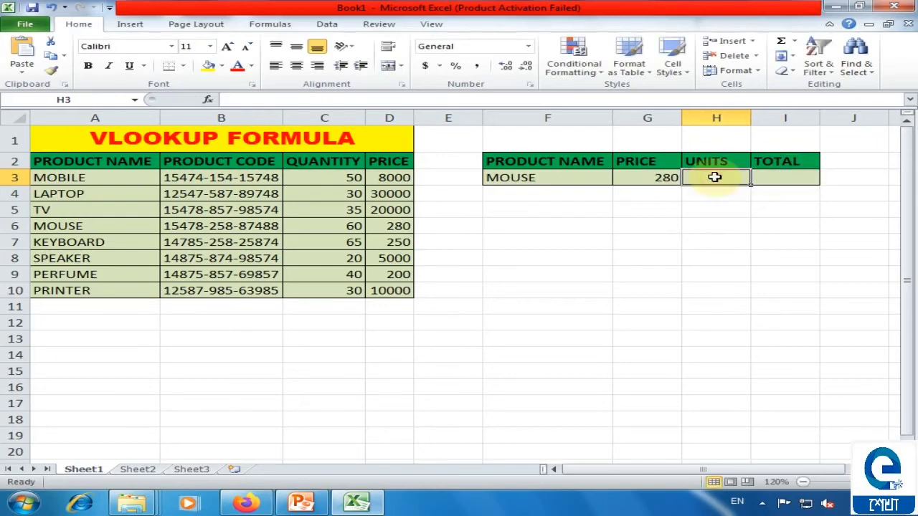
{"action": "type", "text": "5"}
{"action": "left_click", "coordinate": [796, 180]}
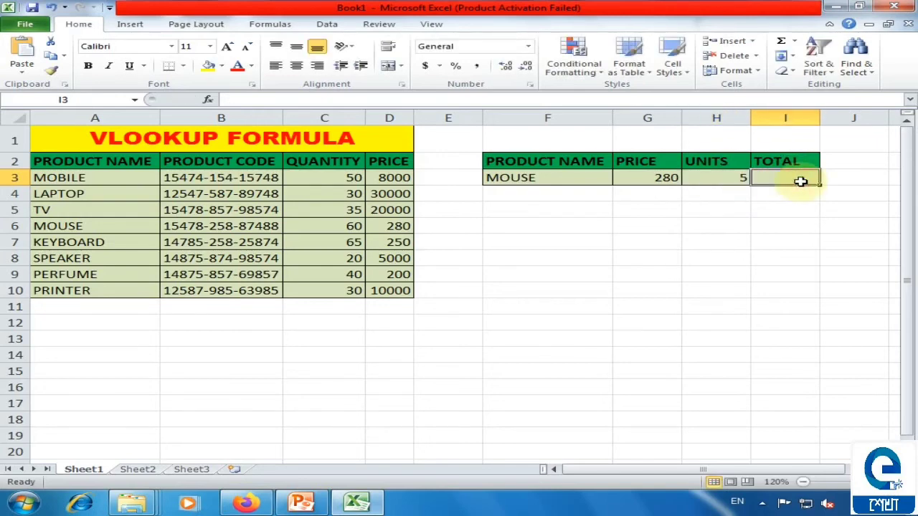
- Enter =G3*H3 in I3 so TOTAL shows 1400
{"action": "type", "text": "="}
{"action": "left_click", "coordinate": [634, 176]}
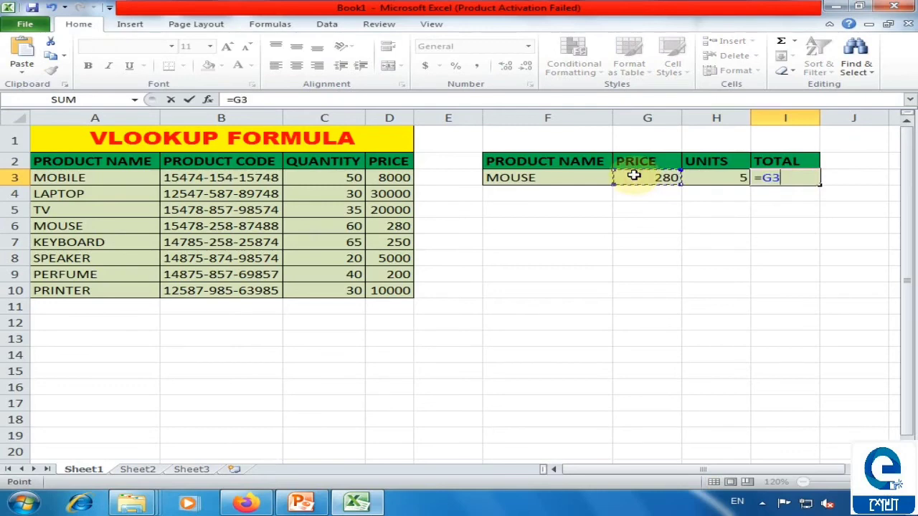
{"action": "type", "text": "*"}
{"action": "left_click", "coordinate": [729, 178]}
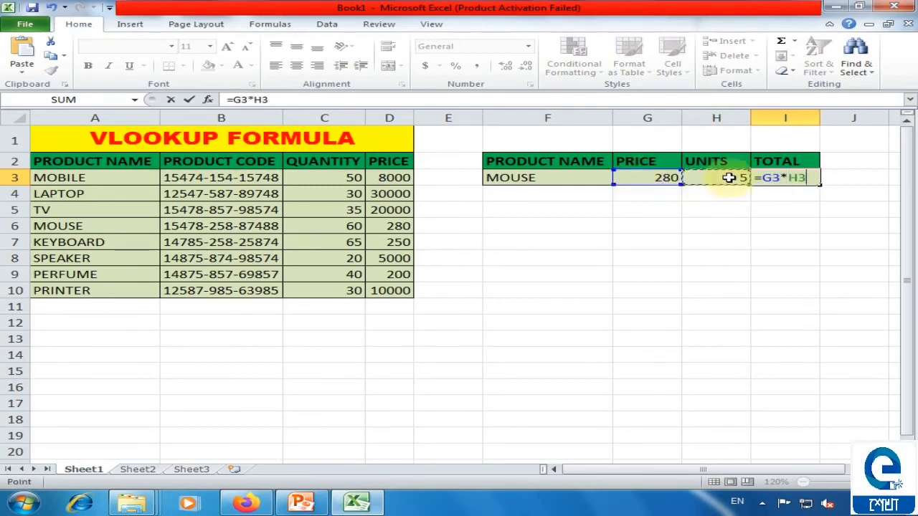
{"action": "key", "text": "Return"}
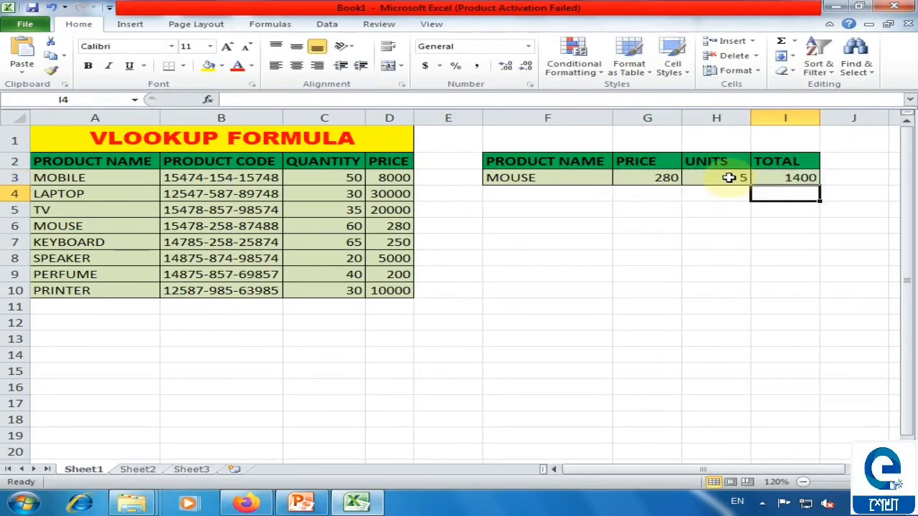